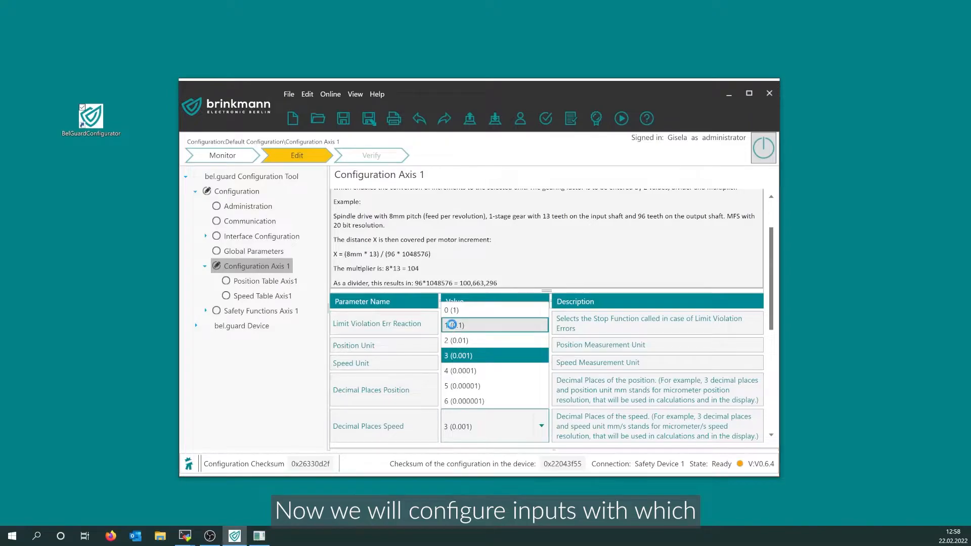
Step: Set the decimal places for the speed of axis 1 to 1 (0.1)
{"action": "left_click", "coordinate": [452, 327]}
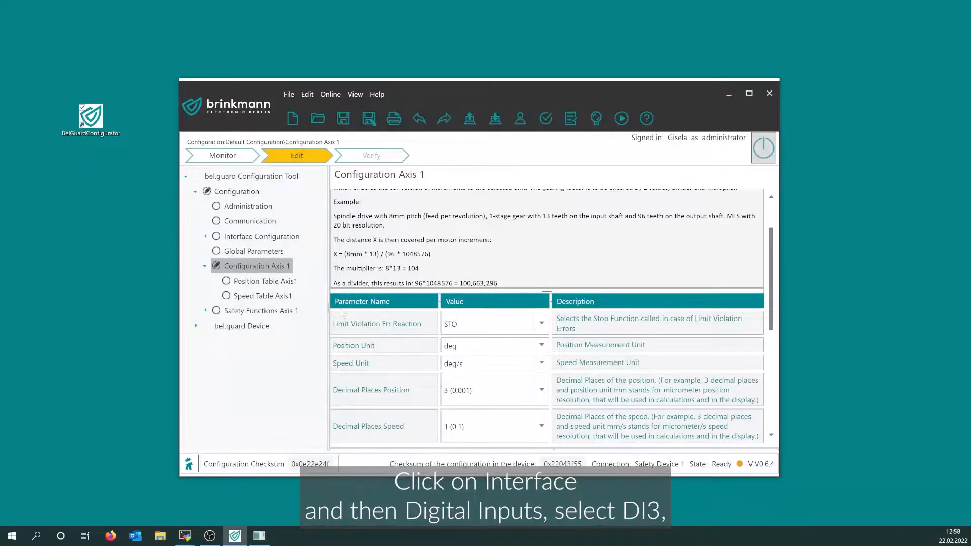
Step: Configure digital input DI3 with the name "Work Mode" and the Single-Channel input mode
{"action": "left_click", "coordinate": [247, 238]}
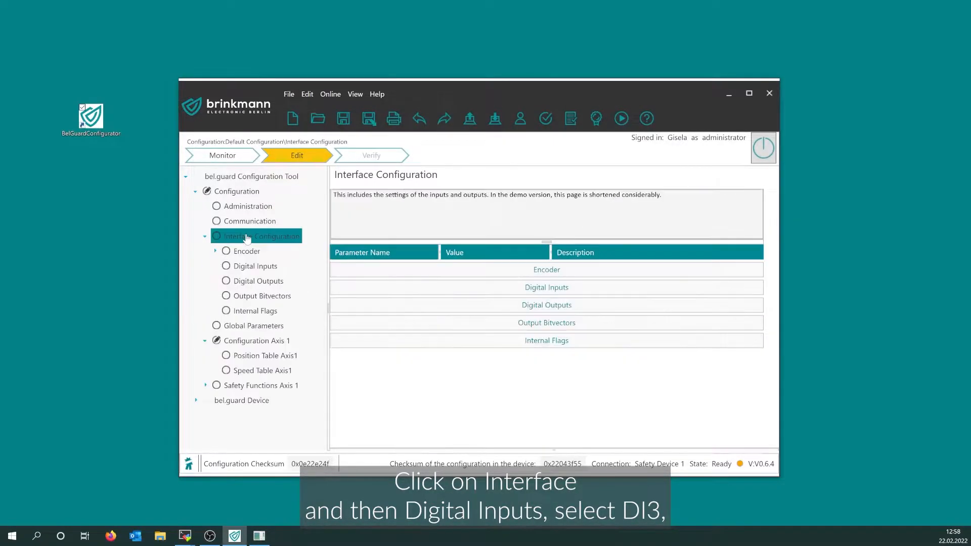
{"action": "left_click", "coordinate": [256, 266]}
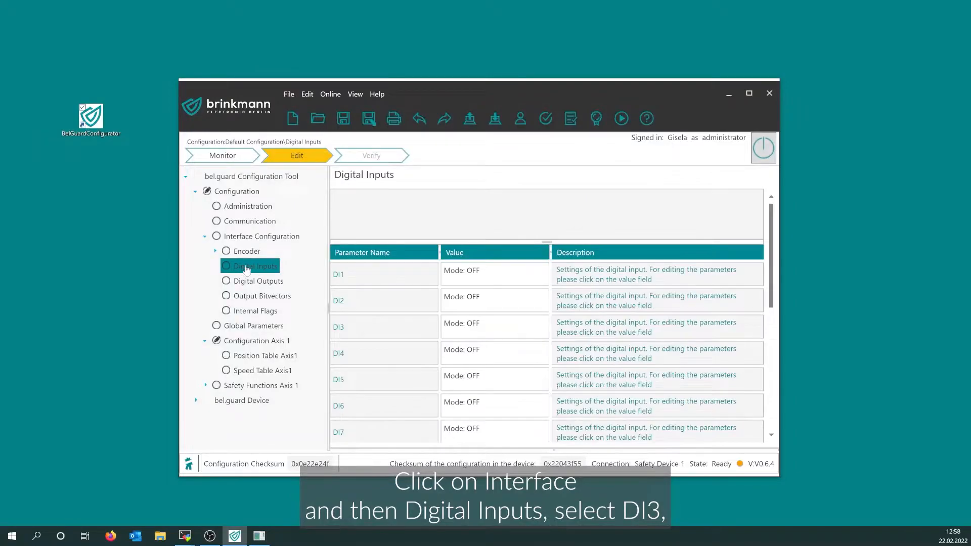
{"action": "left_click", "coordinate": [489, 327]}
{"action": "type", "text": "Work Mode"}
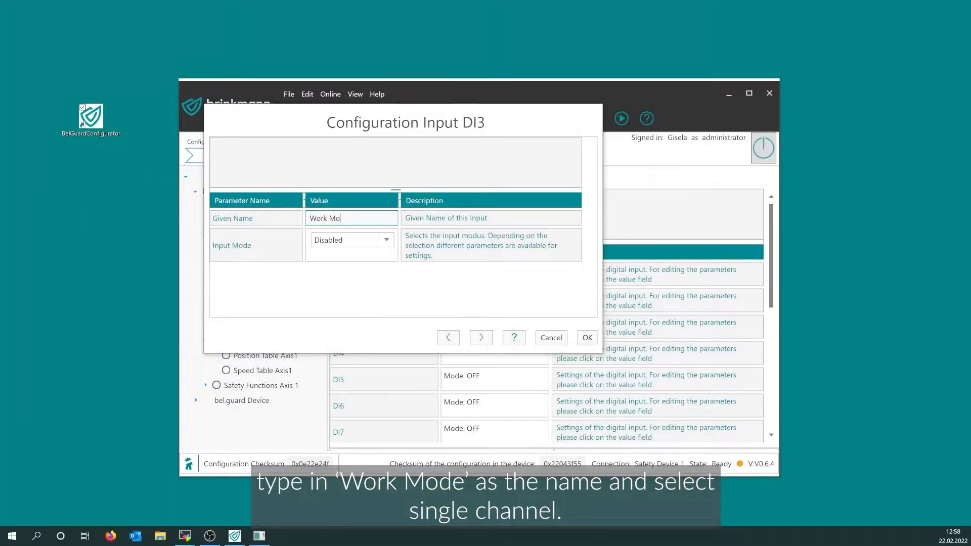
{"action": "left_click", "coordinate": [342, 240]}
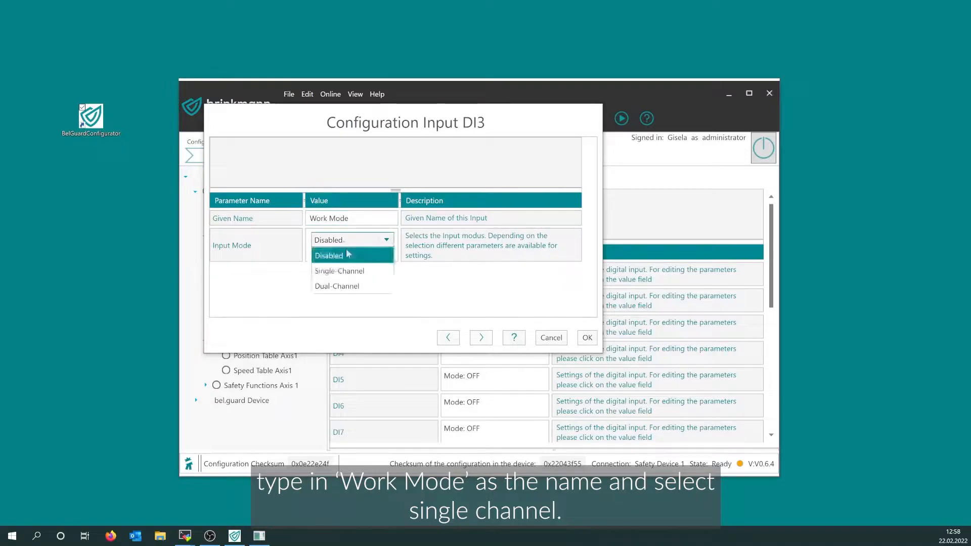
{"action": "left_click", "coordinate": [351, 270]}
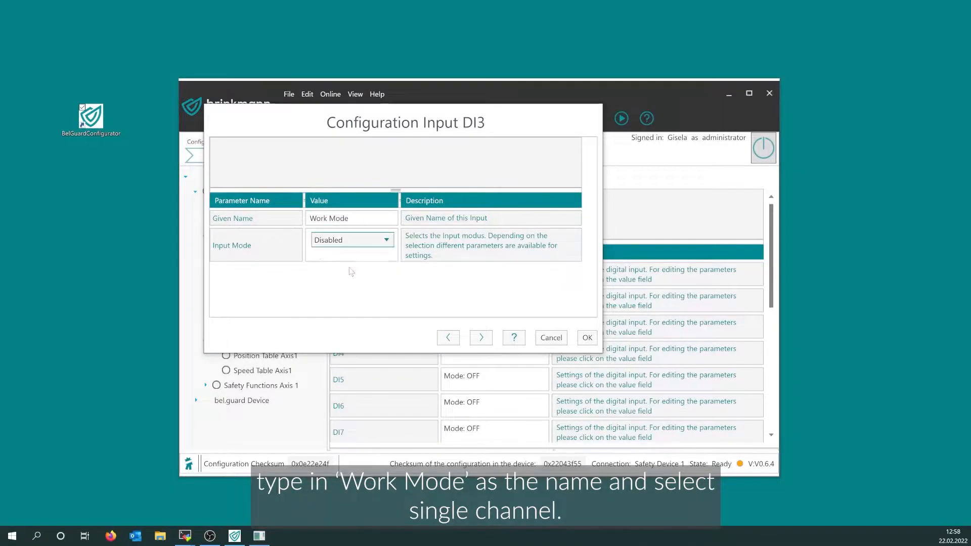
{"action": "left_click", "coordinate": [585, 338]}
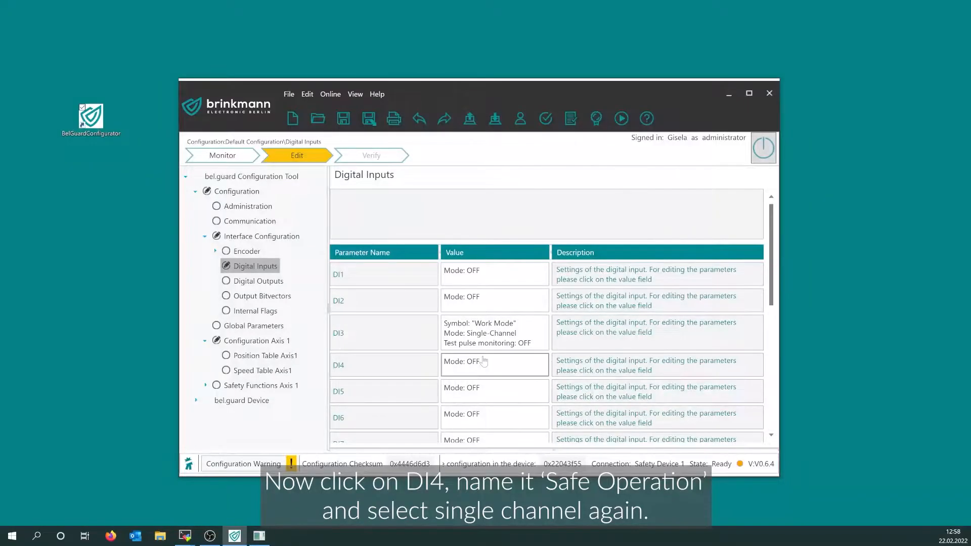
Step: Configure digital input DI4 with the name "Safe Operation" and the Single-Channel input mode
{"action": "left_click", "coordinate": [480, 370]}
{"action": "type", "text": "Safe Oper"}
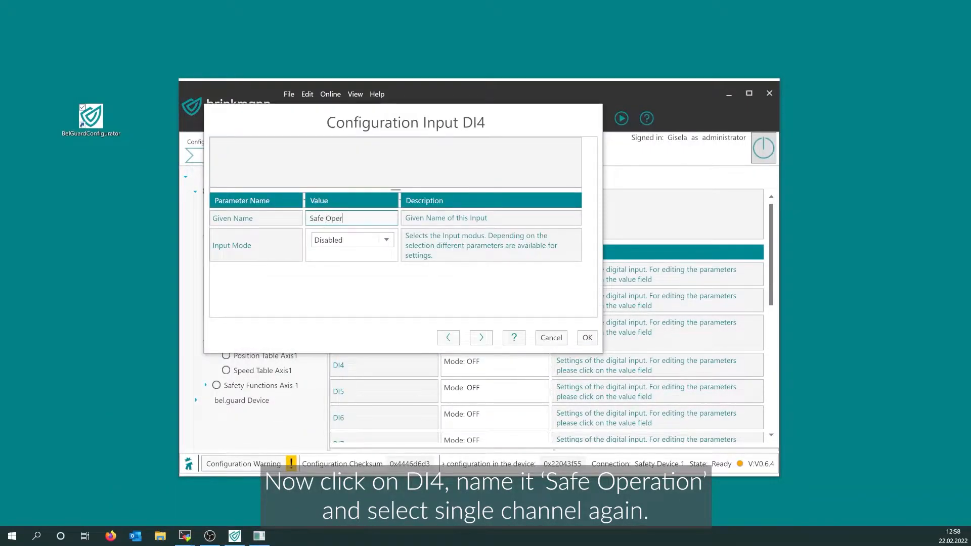
{"action": "type", "text": "ation"}
{"action": "left_click", "coordinate": [354, 240]}
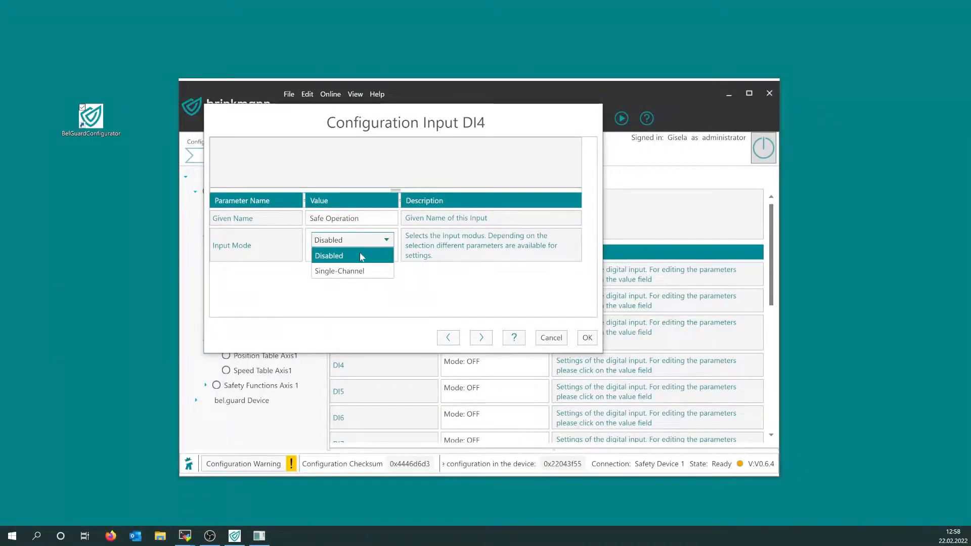
{"action": "left_click", "coordinate": [357, 271]}
{"action": "left_click", "coordinate": [586, 338]}
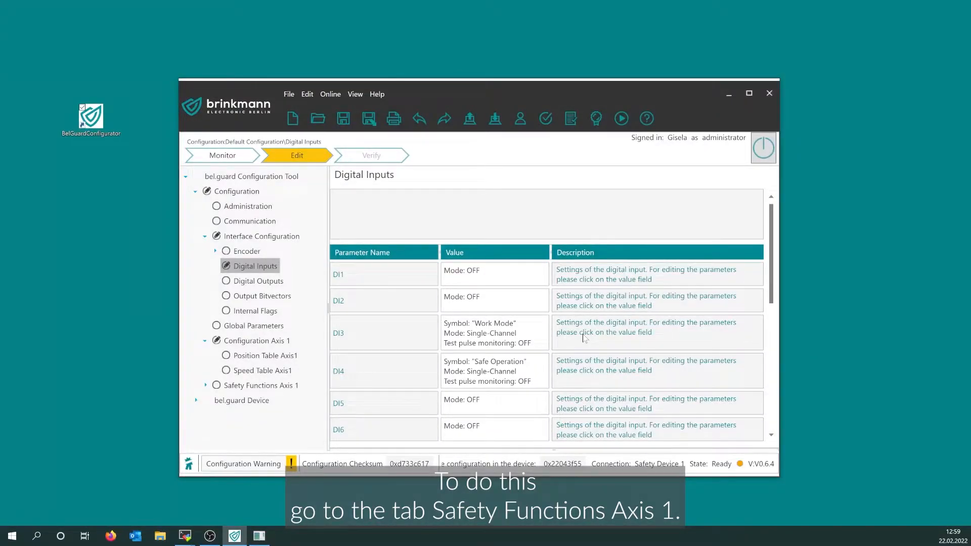
Step: Set the SMS Use Count in the safety functions of axis 1 to 1
{"action": "left_click", "coordinate": [276, 387]}
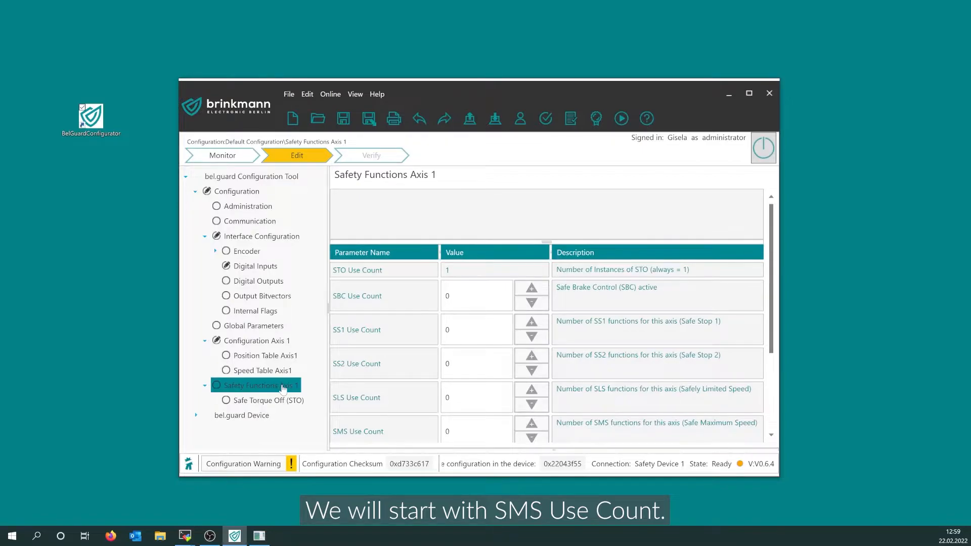
{"action": "scroll", "coordinate": [421, 431], "scroll_direction": "down", "scroll_amount": 1}
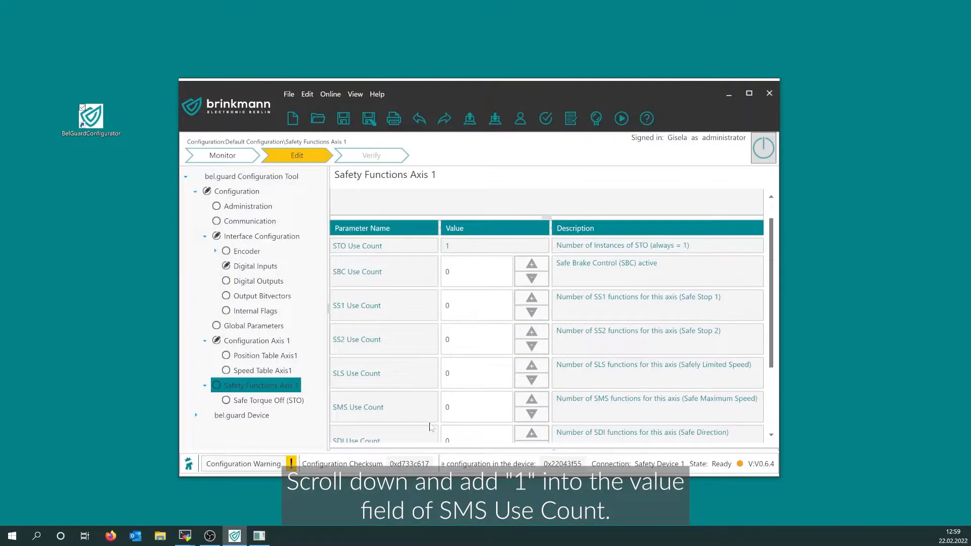
{"action": "left_click", "coordinate": [532, 400]}
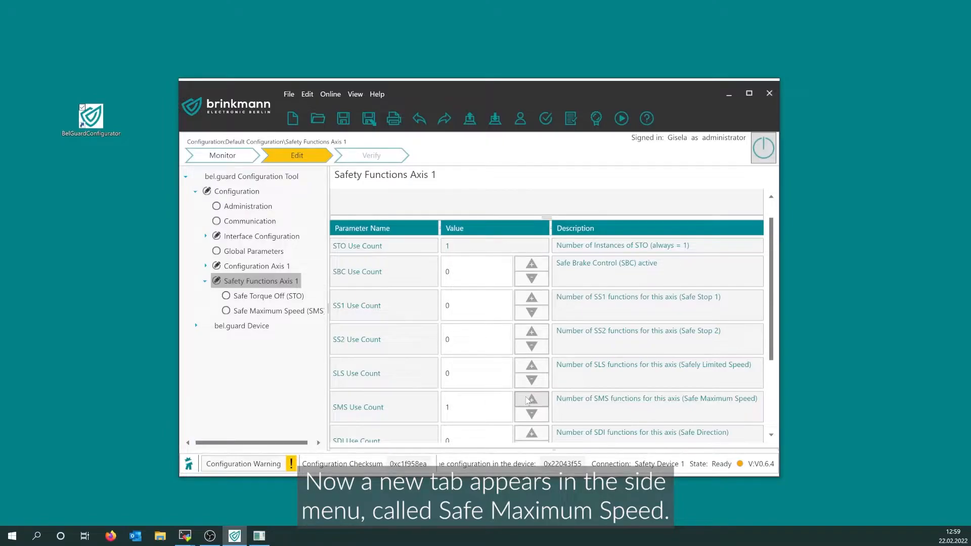
Step: Set the Safe Maximum Speed (SMS) limits of axis 1 to 360 deg/s for plus and -360 deg/s for minus
{"action": "left_click", "coordinate": [284, 313]}
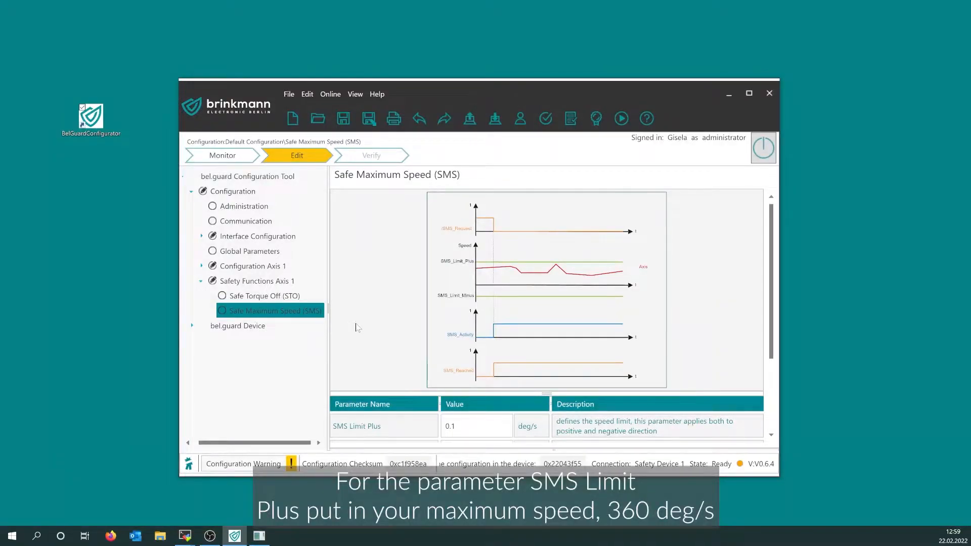
{"action": "scroll", "coordinate": [501, 361], "scroll_direction": "down", "scroll_amount": 2}
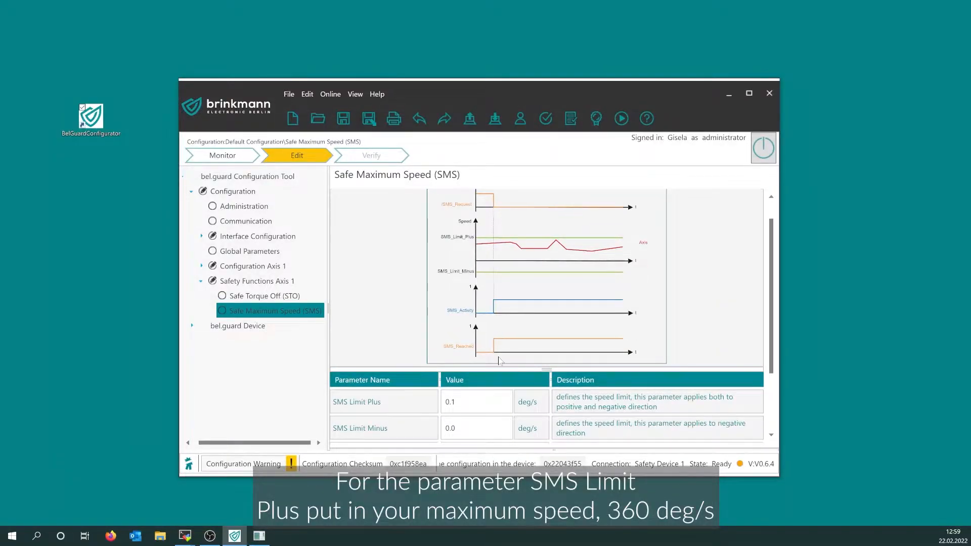
{"action": "left_click", "coordinate": [457, 378]}
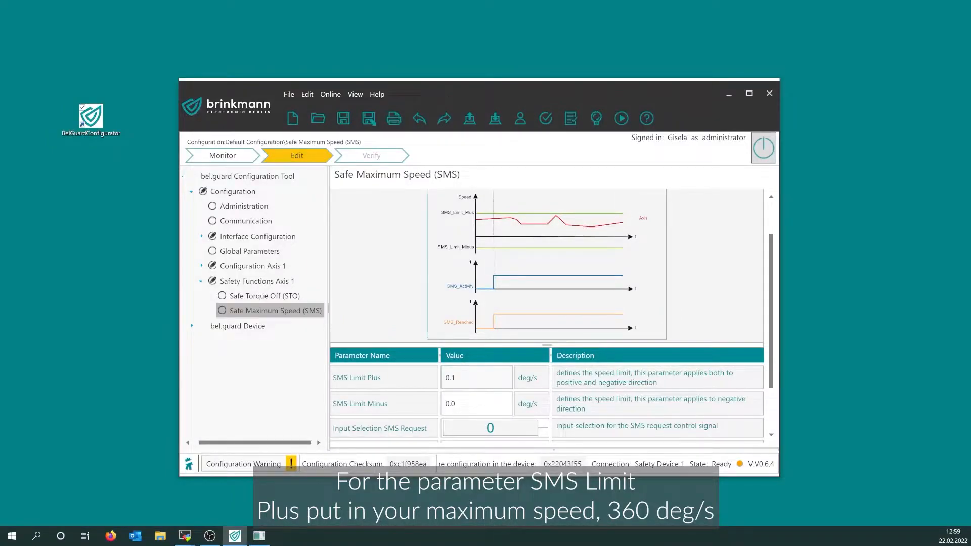
{"action": "key", "text": "BackSpace"}
{"action": "key", "text": "BackSpace"}
{"action": "key", "text": "BackSpace"}
{"action": "type", "text": "360"}
{"action": "key", "text": "Tab"}
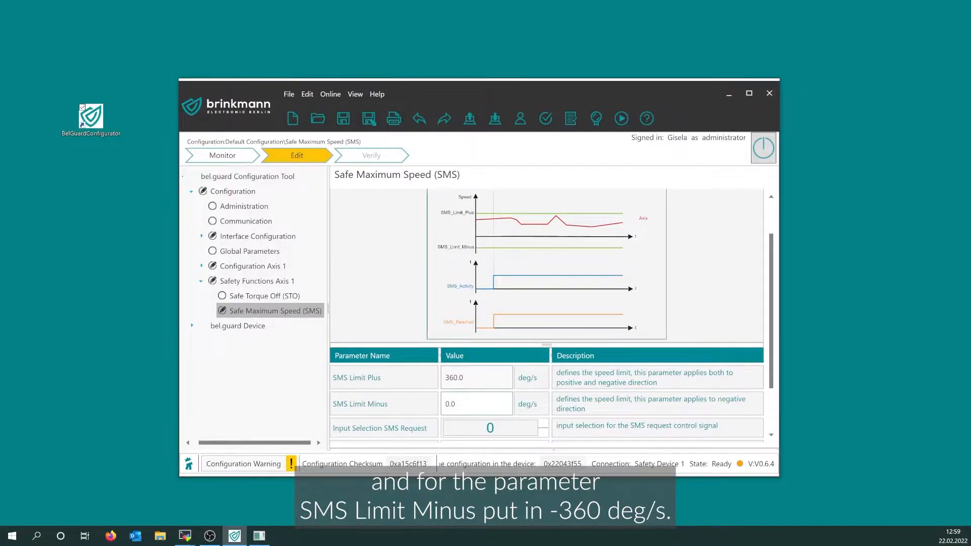
{"action": "type", "text": "-36"}
{"action": "key", "text": "Tab"}
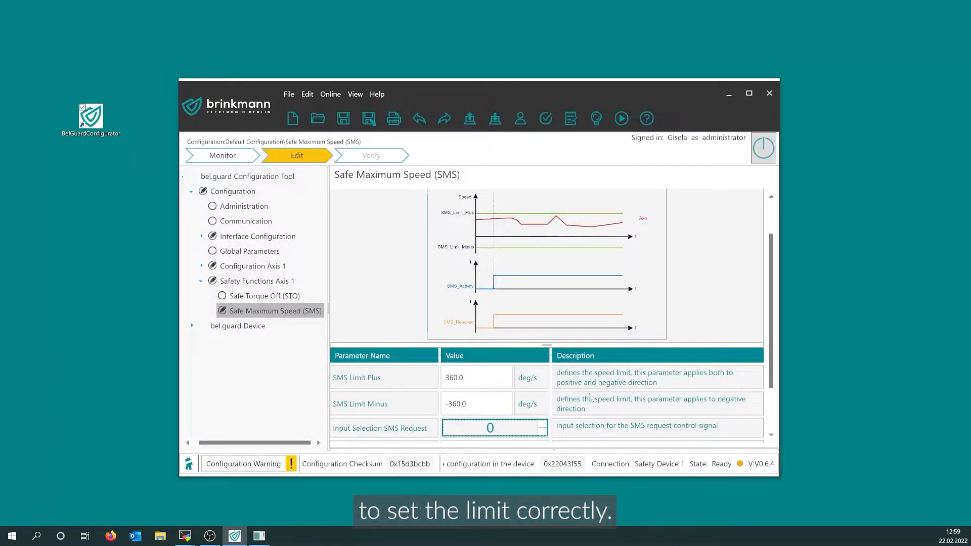
{"action": "scroll", "coordinate": [590, 397], "scroll_direction": "down", "scroll_amount": 2}
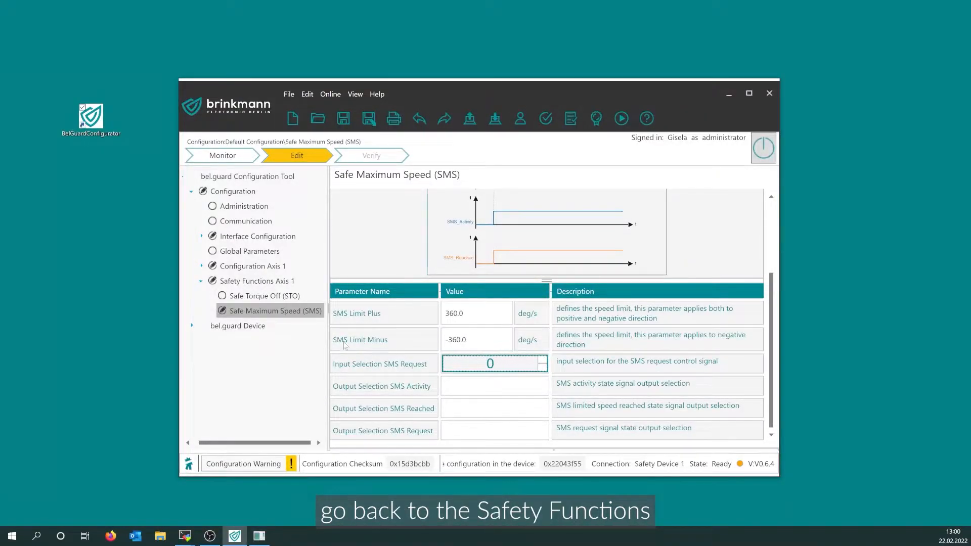
Step: Set the SLS Use Count in the safety functions of axis 1 to 2
{"action": "left_click", "coordinate": [258, 282]}
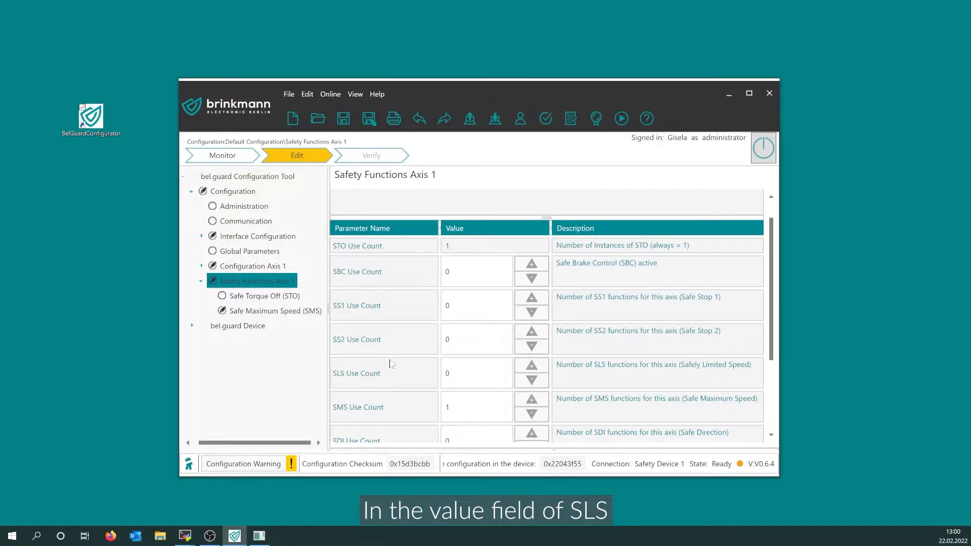
{"action": "left_click", "coordinate": [533, 369]}
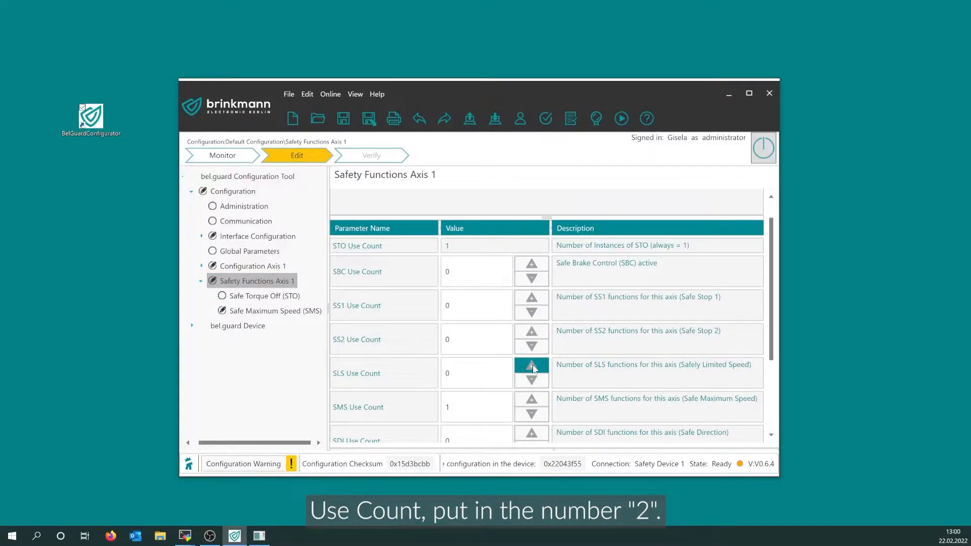
{"action": "left_click", "coordinate": [531, 365]}
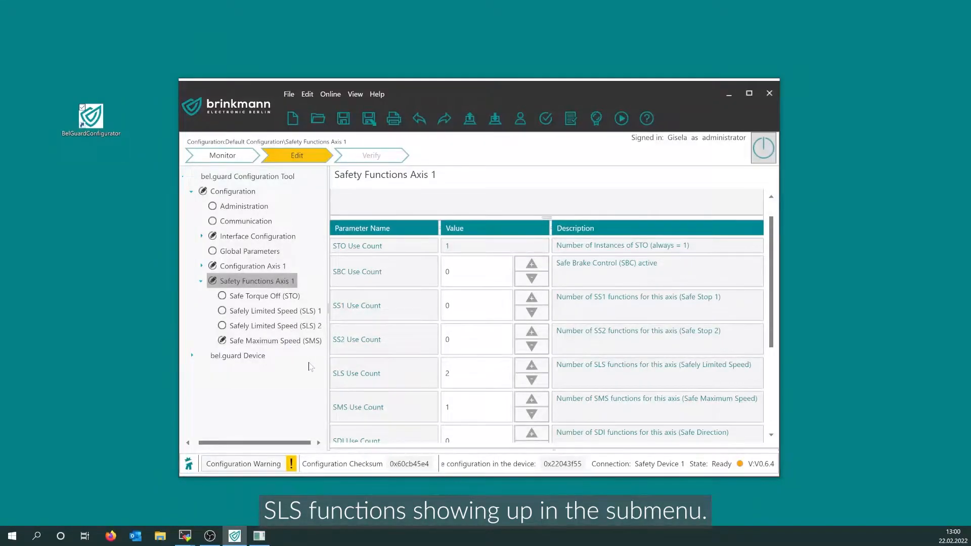
Step: Set V SLS Ramp to 360 deg/s and T SLS Ramp to 500 ms for Safely Limited Speed (SLS) 1
{"action": "left_click", "coordinate": [269, 311]}
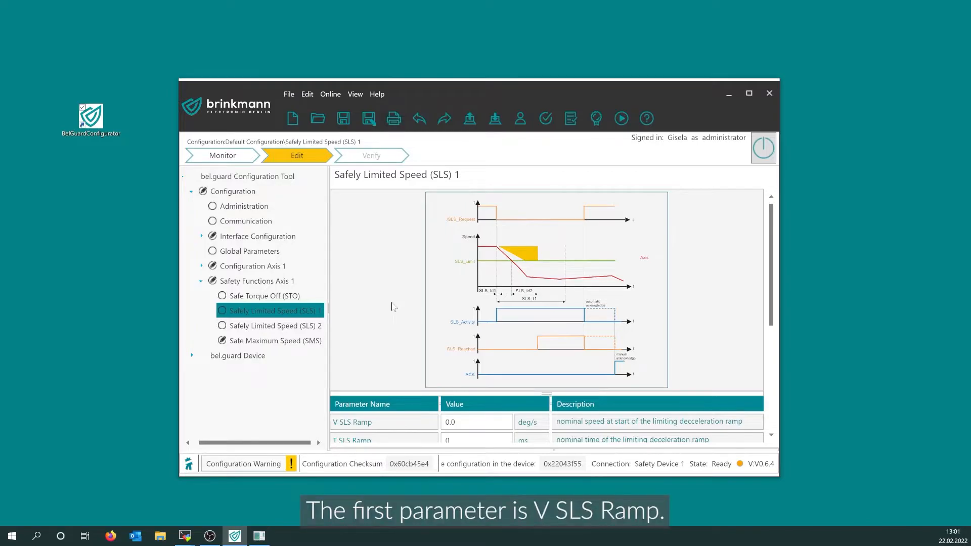
{"action": "scroll", "coordinate": [392, 306], "scroll_direction": "down", "scroll_amount": 2}
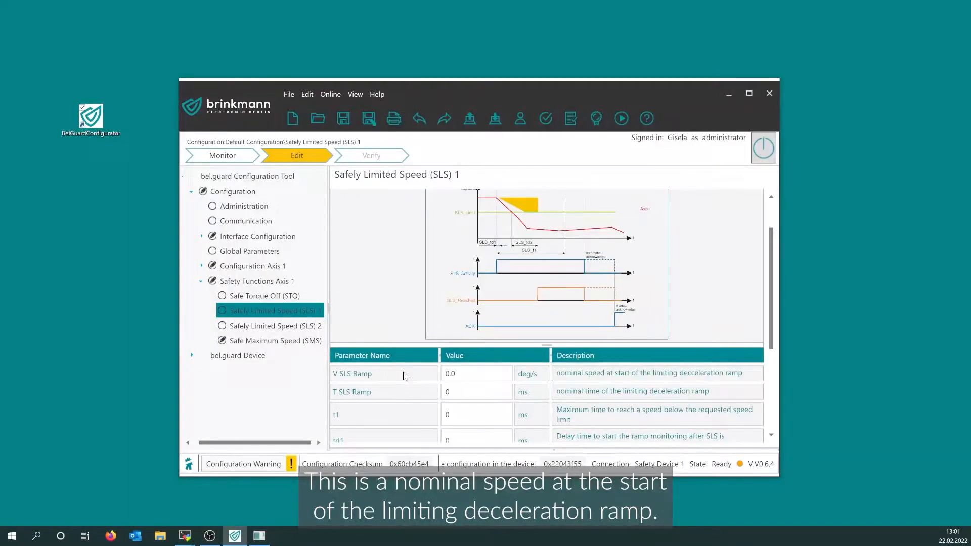
{"action": "left_click", "coordinate": [446, 373]}
{"action": "type", "text": "36"}
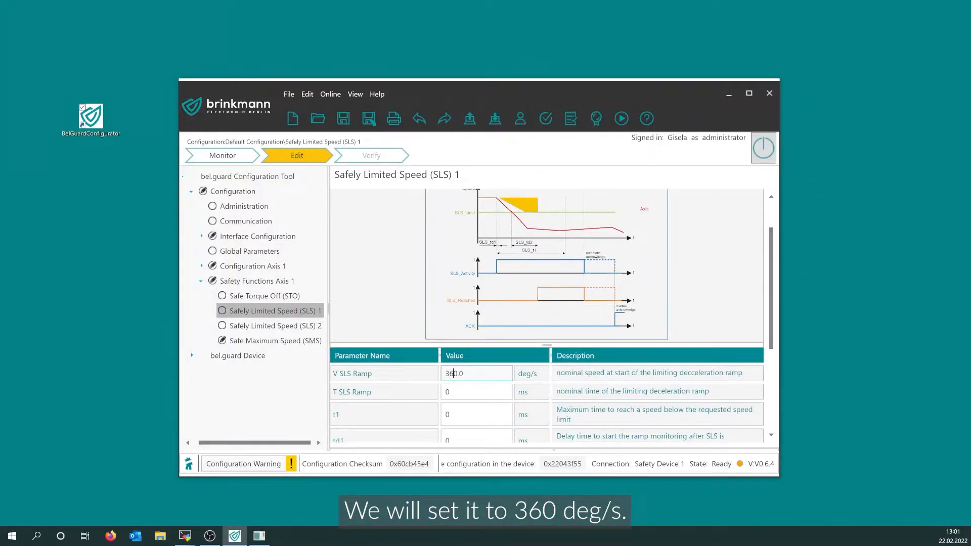
{"action": "left_click", "coordinate": [446, 394]}
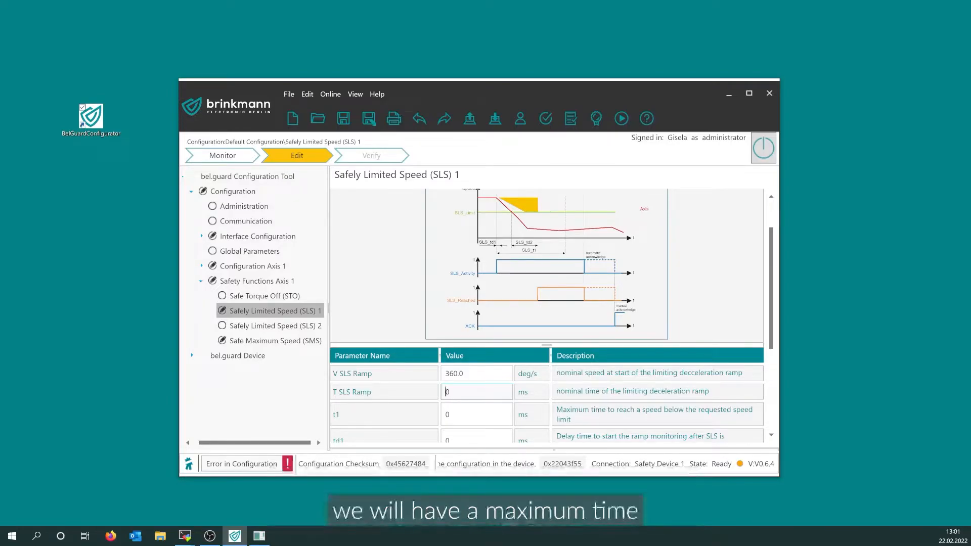
{"action": "type", "text": "500"}
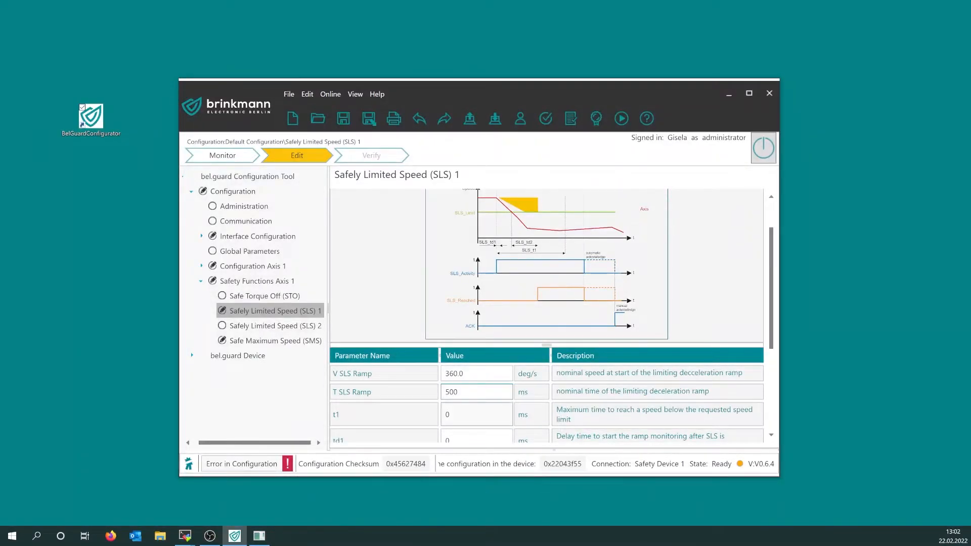
Step: Set the maximum time t1 of SLS 1 to 500 ms and its delay time td1 to 20 ms
{"action": "left_click", "coordinate": [448, 415]}
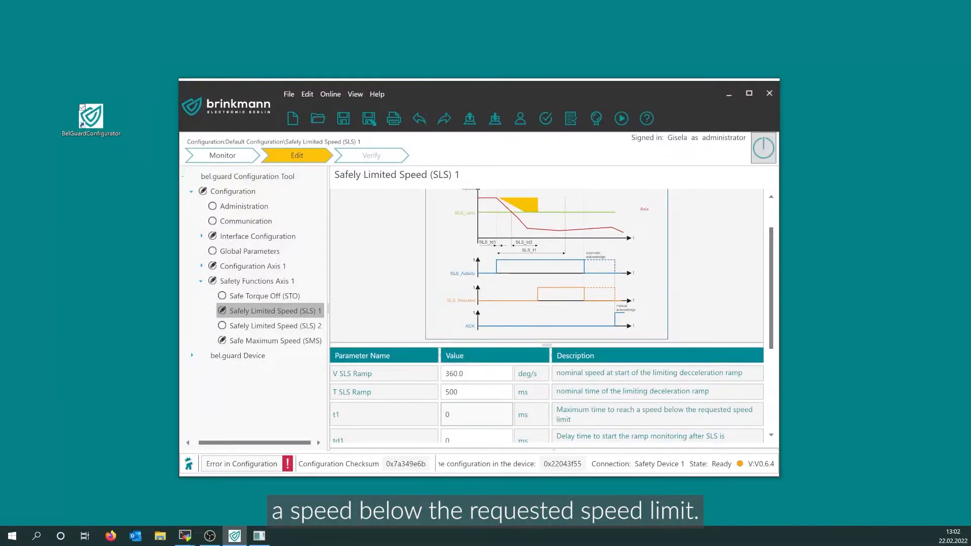
{"action": "type", "text": "500"}
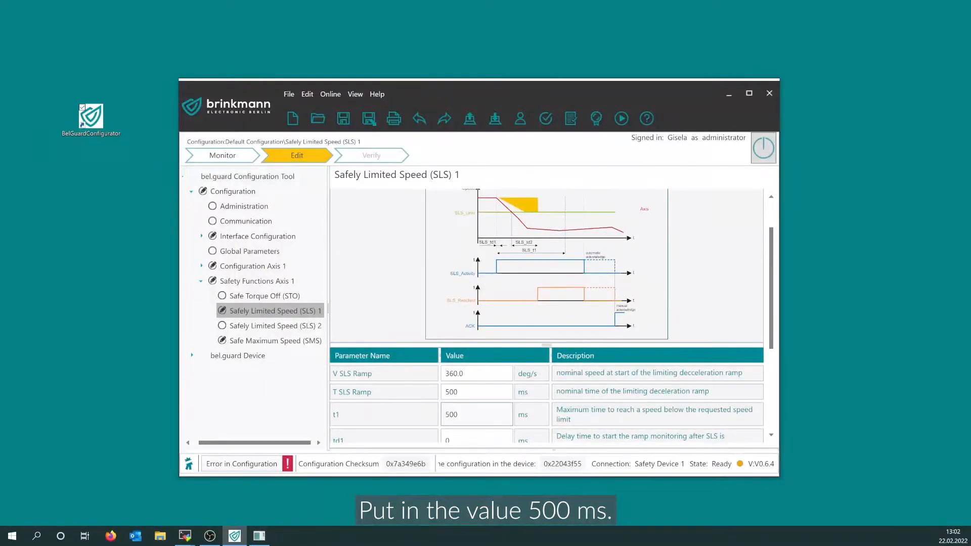
{"action": "scroll", "coordinate": [547, 313], "scroll_direction": "down", "scroll_amount": 1}
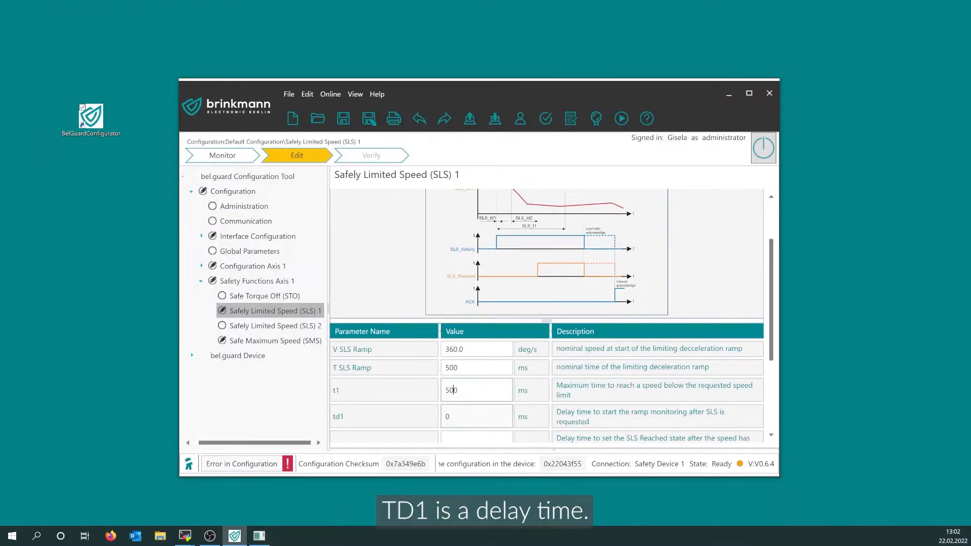
{"action": "left_click", "coordinate": [449, 417]}
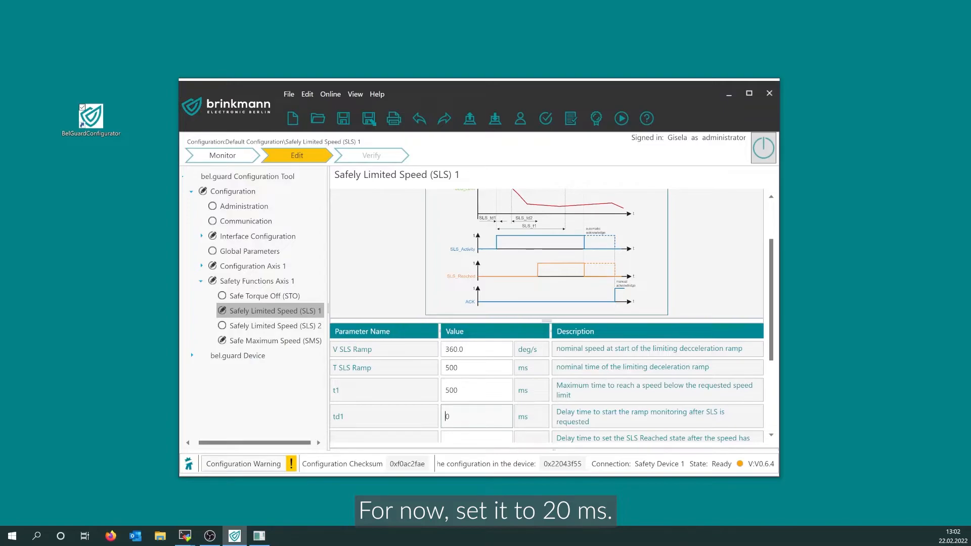
{"action": "type", "text": "2"}
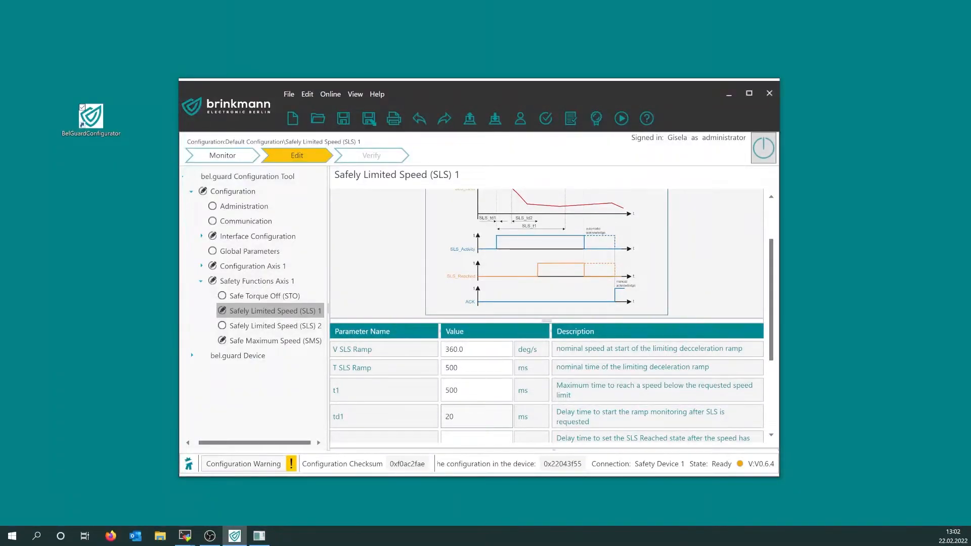
Step: Set the delay time td2 for the Reached state of SLS 1 to 40 ms
{"action": "scroll", "coordinate": [476, 425], "scroll_direction": "down", "scroll_amount": 3}
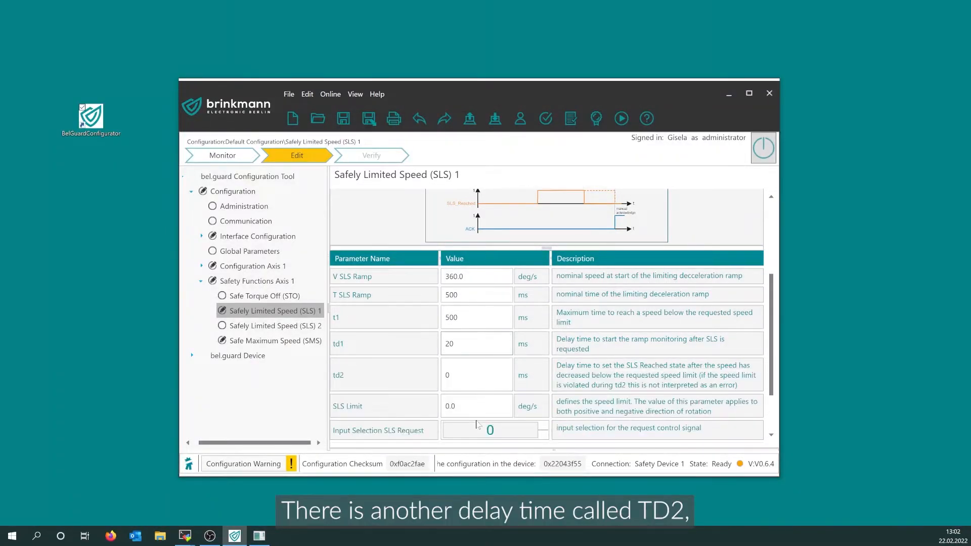
{"action": "key", "text": "Tab"}
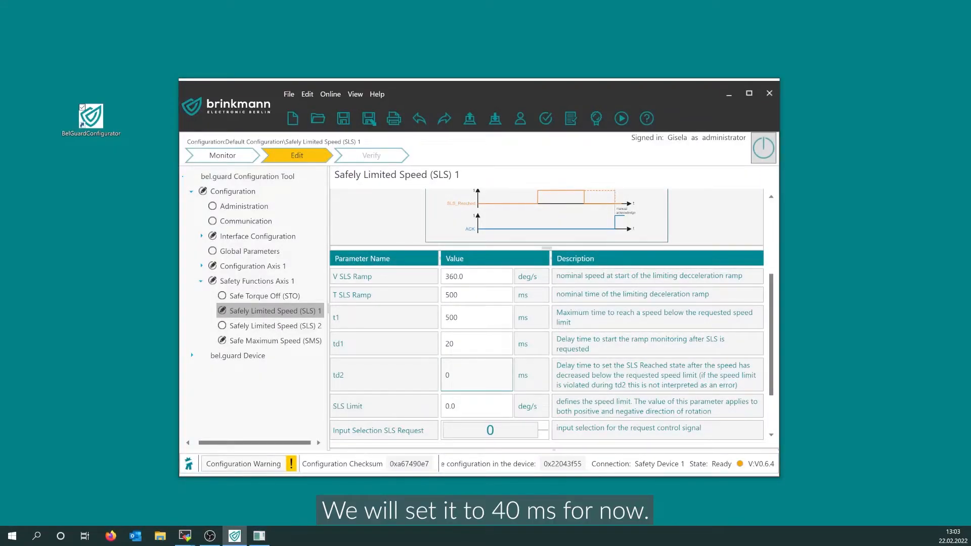
{"action": "type", "text": "4"}
{"action": "key", "text": "Tab"}
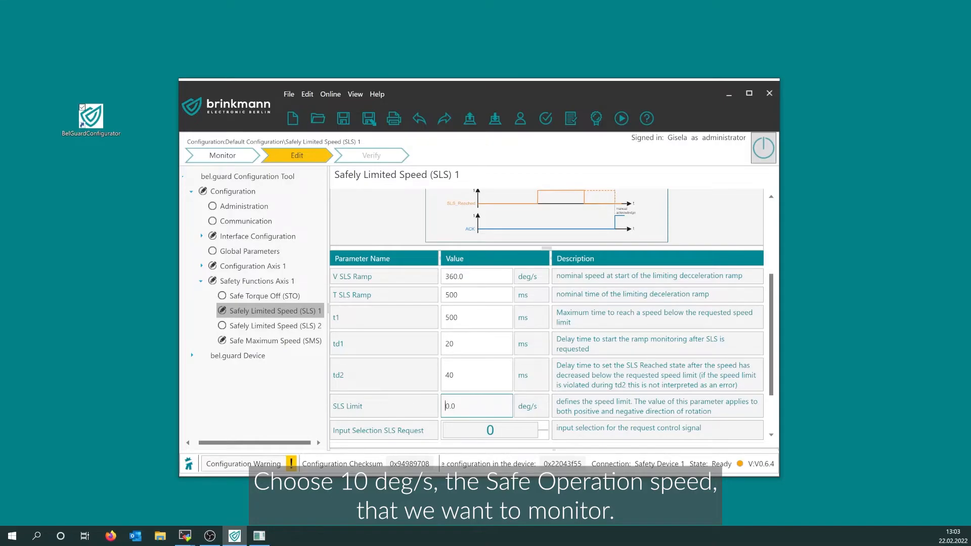
Step: Set the SLS Limit of SLS 1 to 10 deg/s and assign the SafeOperation (I4) digital input as its SLS request
{"action": "type", "text": "1"}
{"action": "left_click", "coordinate": [581, 407]}
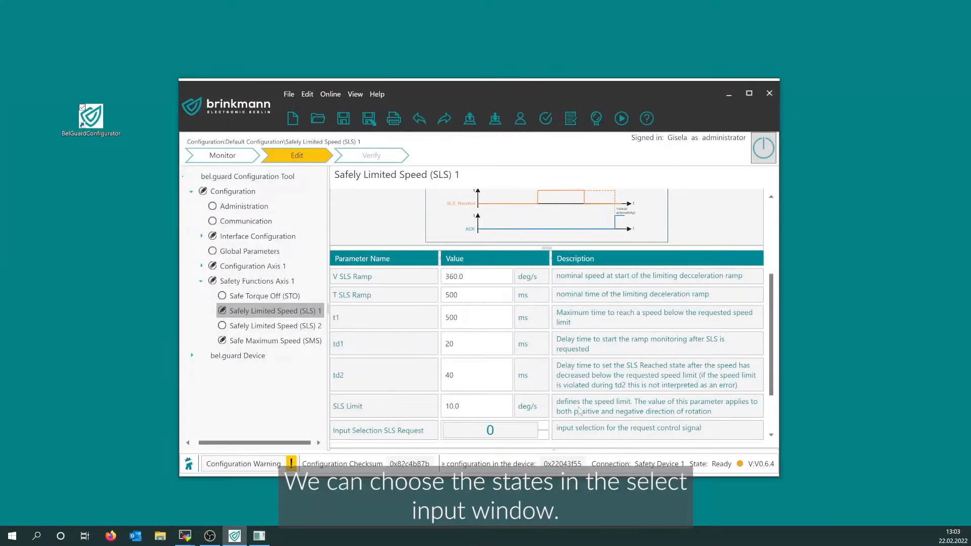
{"action": "scroll", "coordinate": [580, 411], "scroll_direction": "down", "scroll_amount": 1}
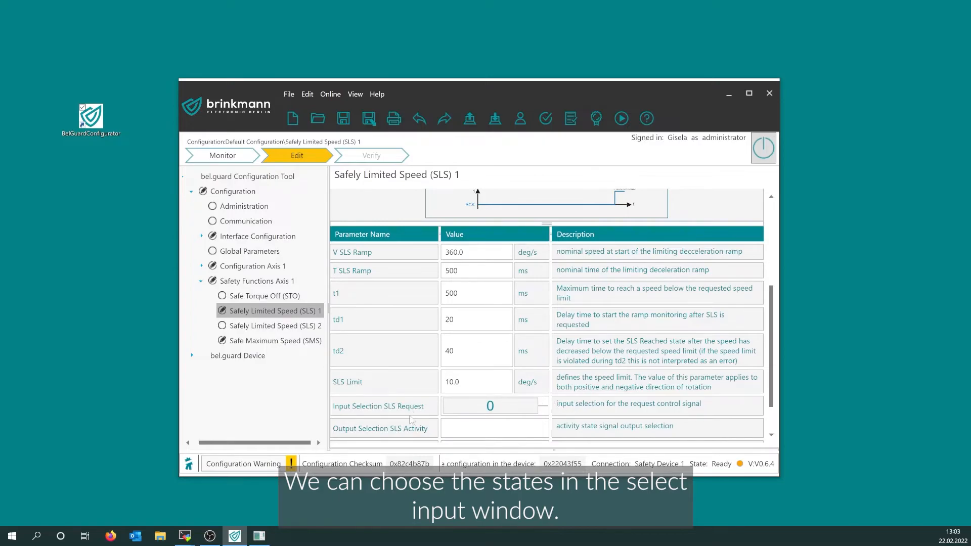
{"action": "left_click", "coordinate": [477, 409]}
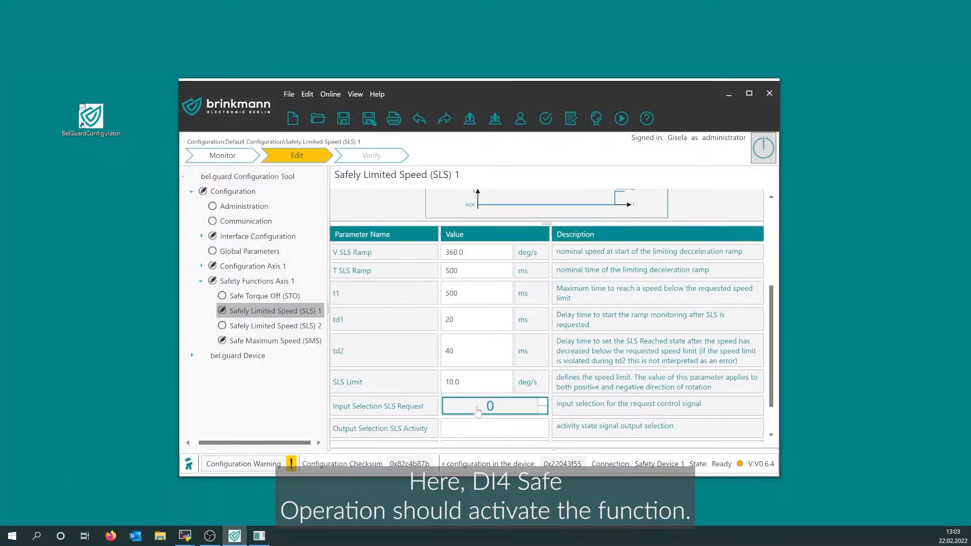
{"action": "double_click", "coordinate": [478, 410]}
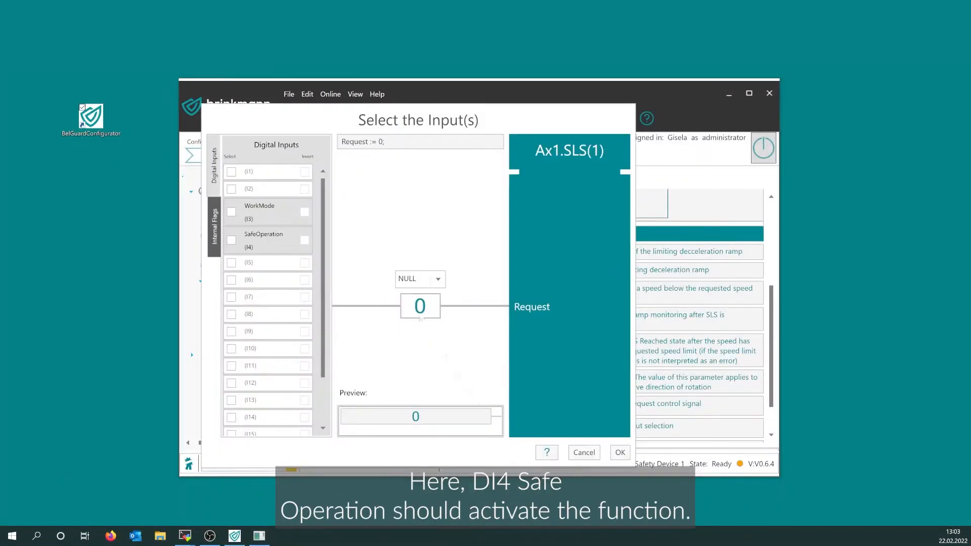
{"action": "left_click", "coordinate": [232, 241]}
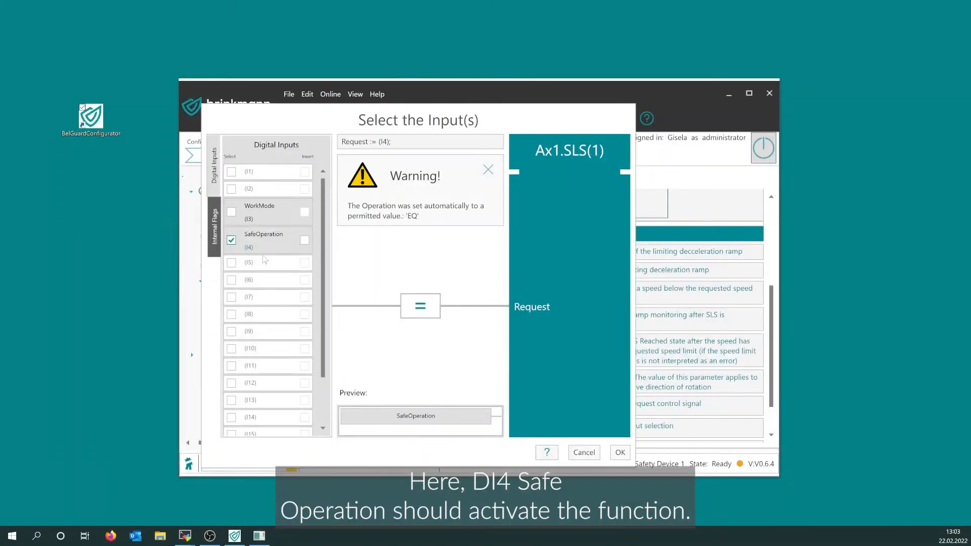
{"action": "left_click", "coordinate": [620, 453]}
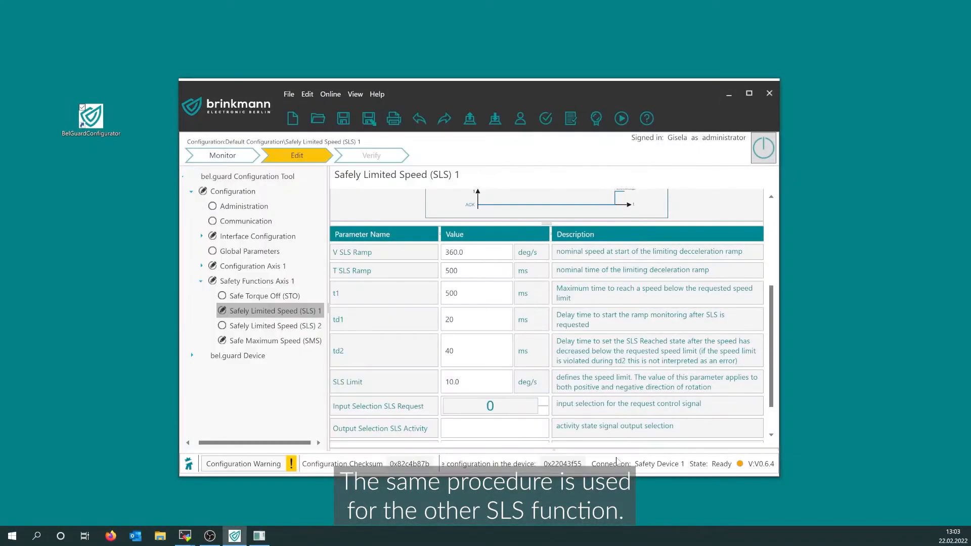
Step: Set V SLS Ramp to 360 deg/s and T SLS Ramp to 500 ms for Safely Limited Speed (SLS) 2
{"action": "left_click", "coordinate": [269, 326]}
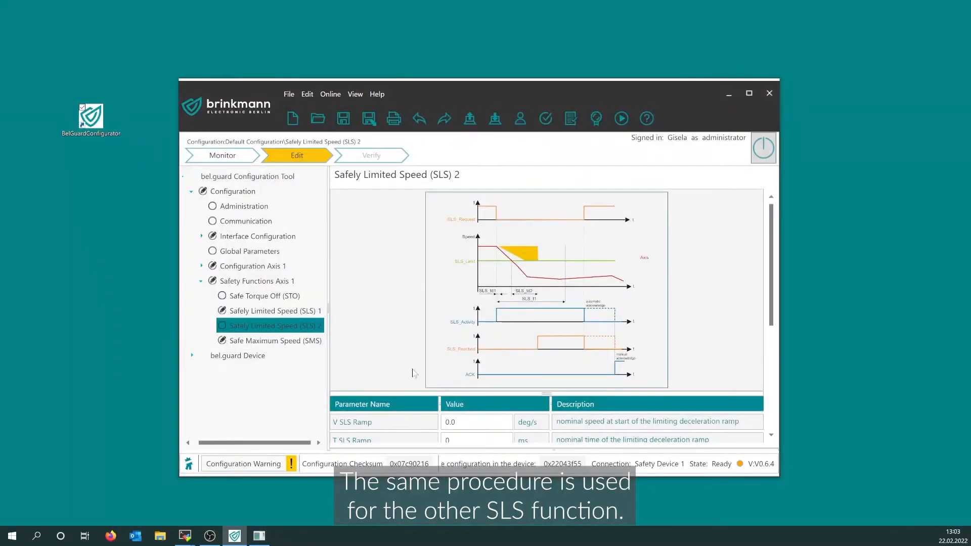
{"action": "scroll", "coordinate": [412, 373], "scroll_direction": "down", "scroll_amount": 2}
{"action": "scroll", "coordinate": [413, 373], "scroll_direction": "down", "scroll_amount": 2}
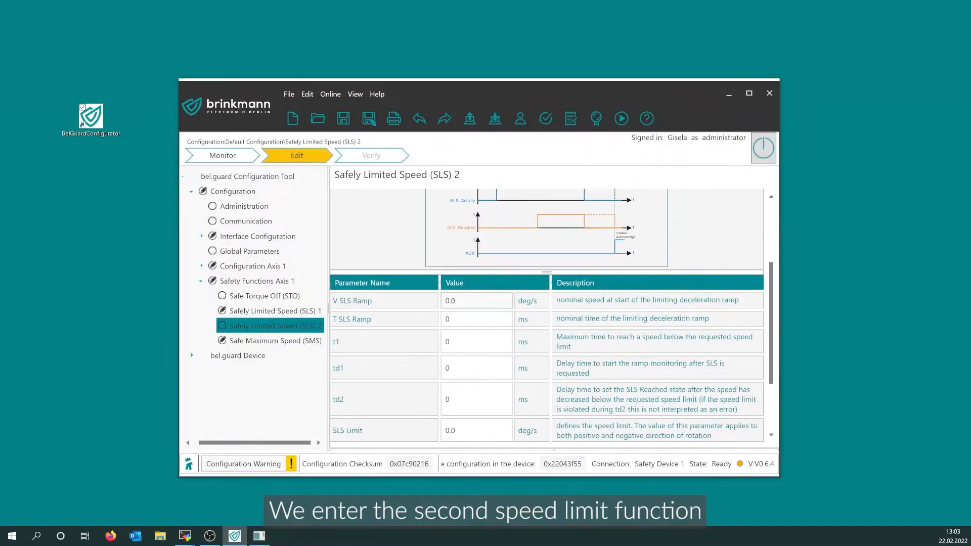
{"action": "left_click", "coordinate": [446, 300]}
{"action": "type", "text": "36"}
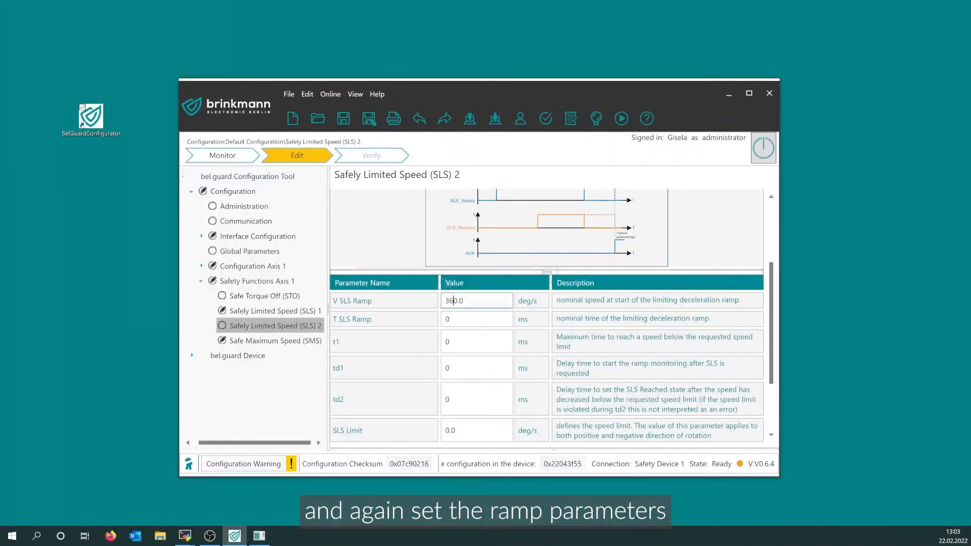
{"action": "left_click", "coordinate": [445, 318]}
{"action": "key", "text": "BackSpace"}
{"action": "type", "text": "500"}
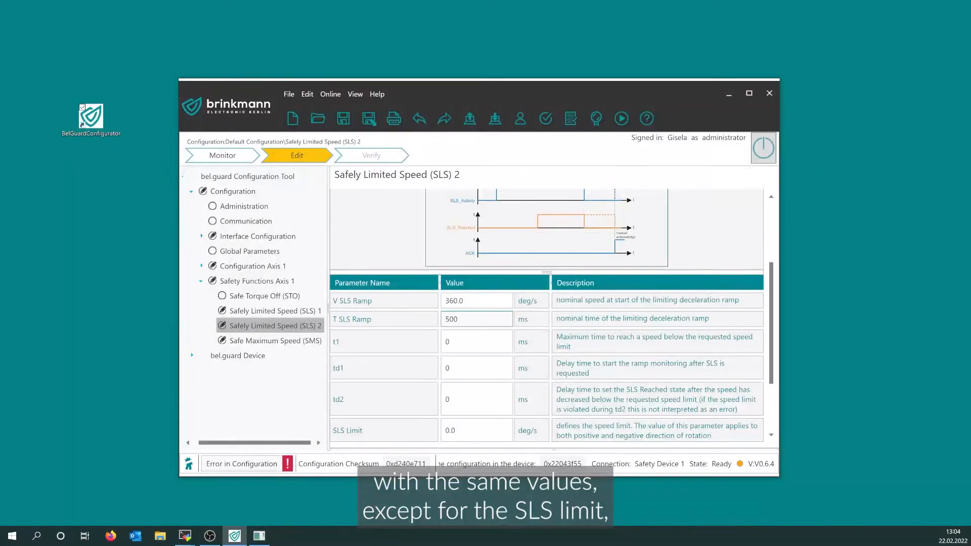
Step: Set the SLS 2 timing parameters t1 to 500 ms, td1 to 20 ms and td2 to 40 ms
{"action": "key", "text": "Tab"}
{"action": "type", "text": "500"}
{"action": "key", "text": "Tab"}
{"action": "type", "text": "2"}
{"action": "key", "text": "Tab"}
{"action": "type", "text": "4"}
Step: Set the SLS Limit of SLS 2 to 100 deg/s and assign the WorkMode (I3) digital input as its SLS request
{"action": "key", "text": "Tab"}
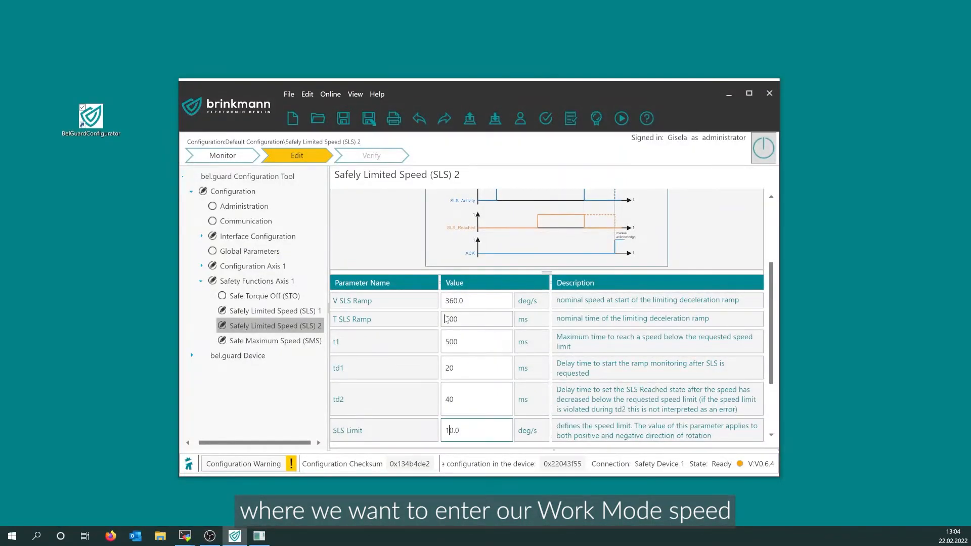
{"action": "type", "text": "10"}
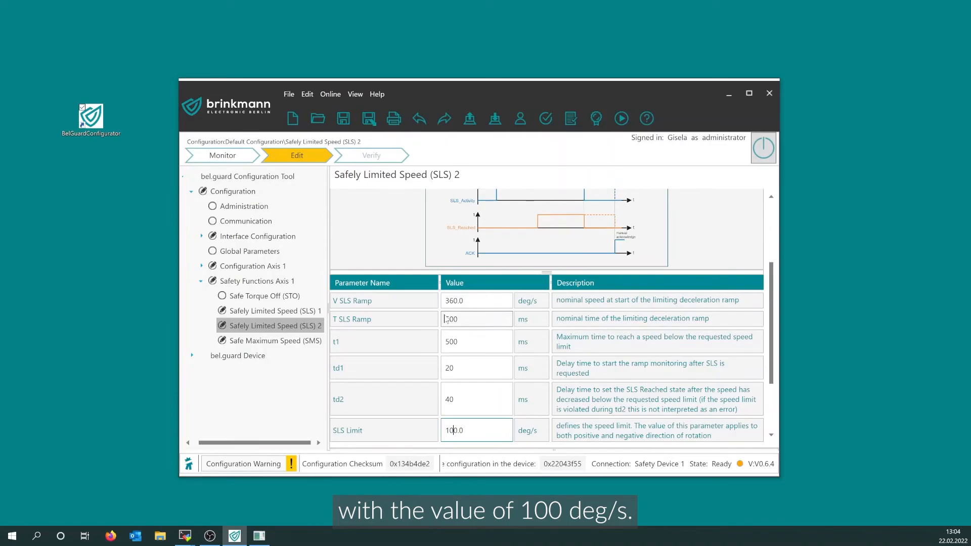
{"action": "scroll", "coordinate": [433, 332], "scroll_direction": "down", "scroll_amount": 1}
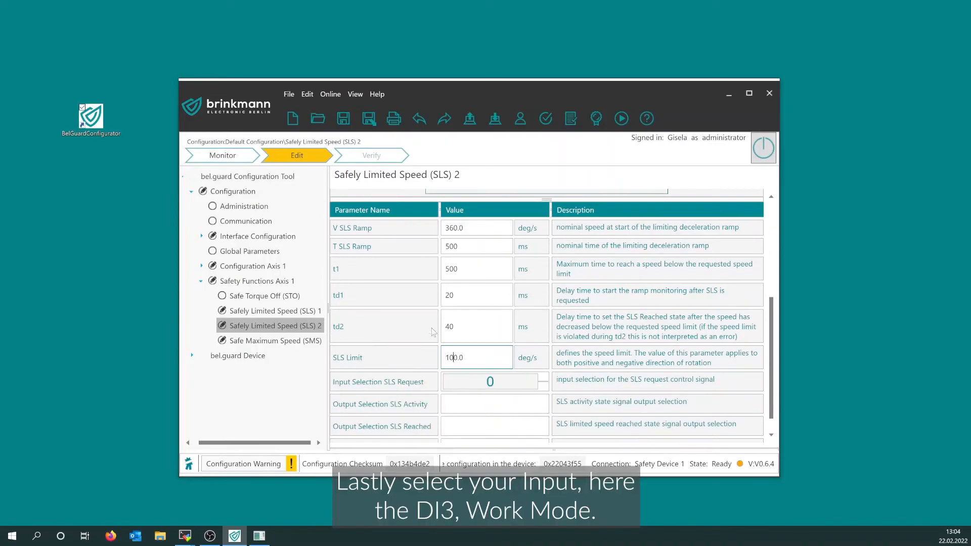
{"action": "left_click", "coordinate": [502, 386]}
{"action": "double_click", "coordinate": [502, 386]}
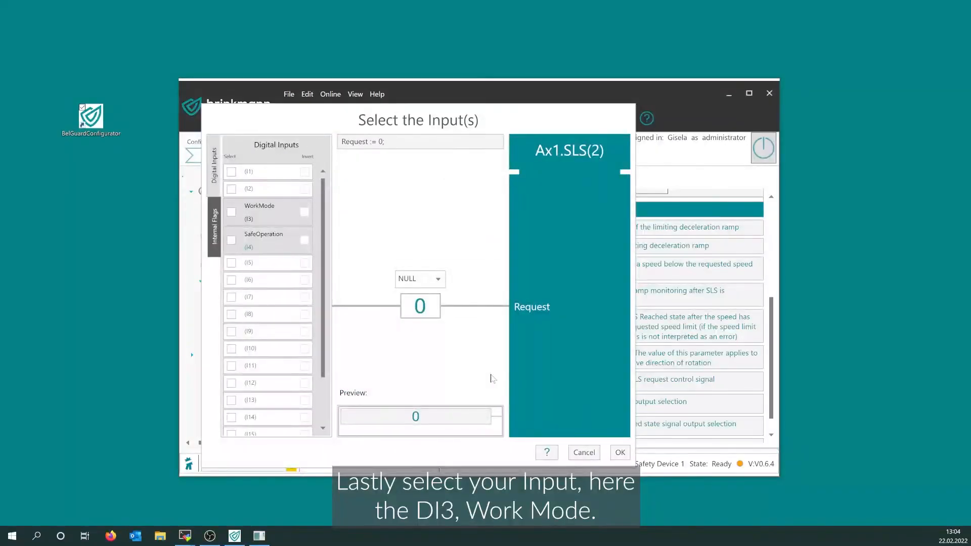
{"action": "left_click", "coordinate": [231, 212]}
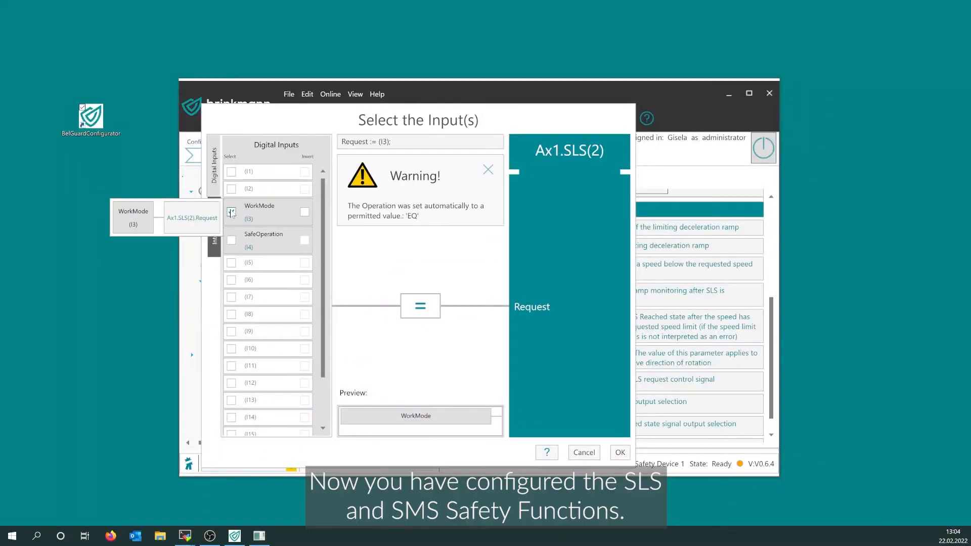
{"action": "left_click", "coordinate": [620, 452]}
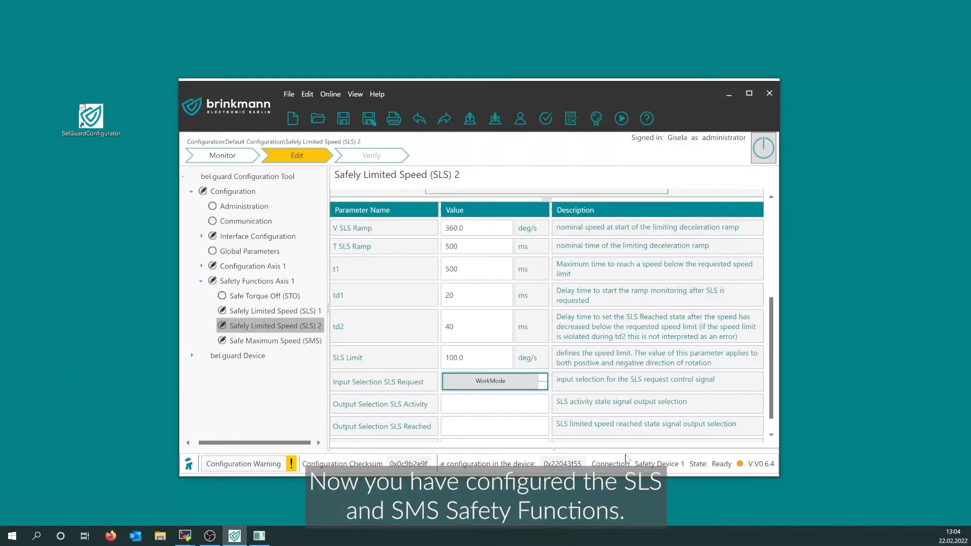